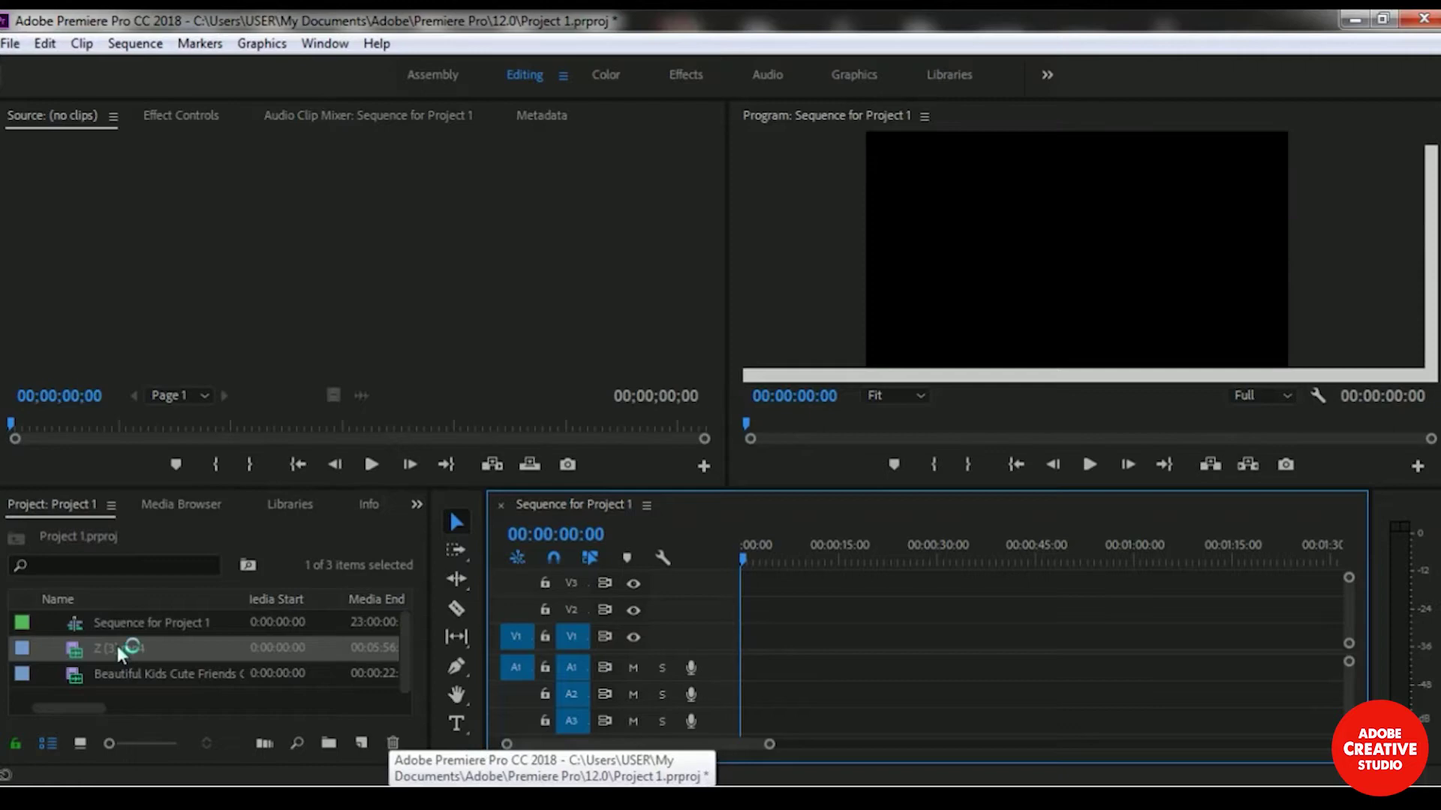
Add Z (3).mp4 to the sequence, preview it, and scrub to the cyclist at 00:00:08:07
left_click_drag(122, 652, 743, 650)
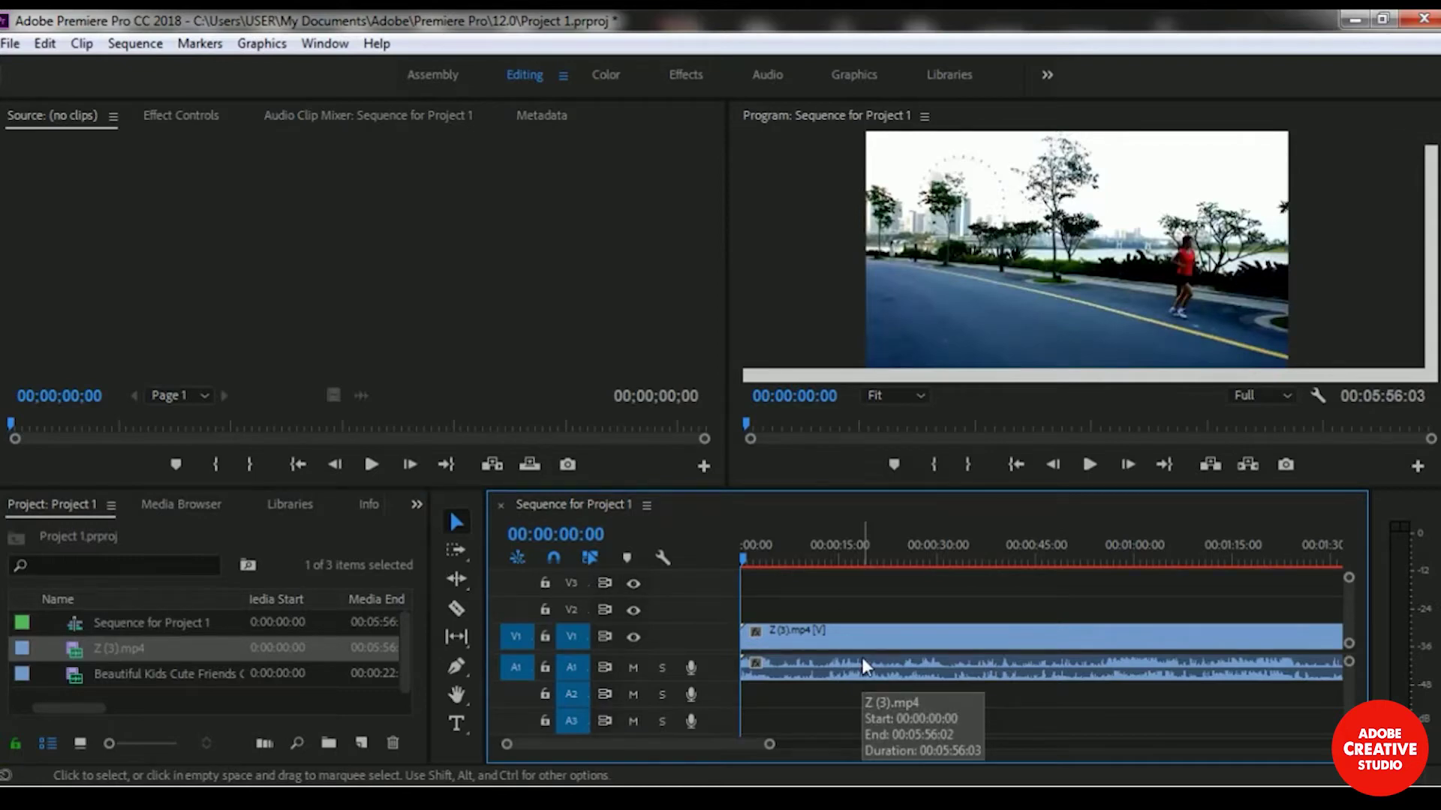
left_click(1089, 464)
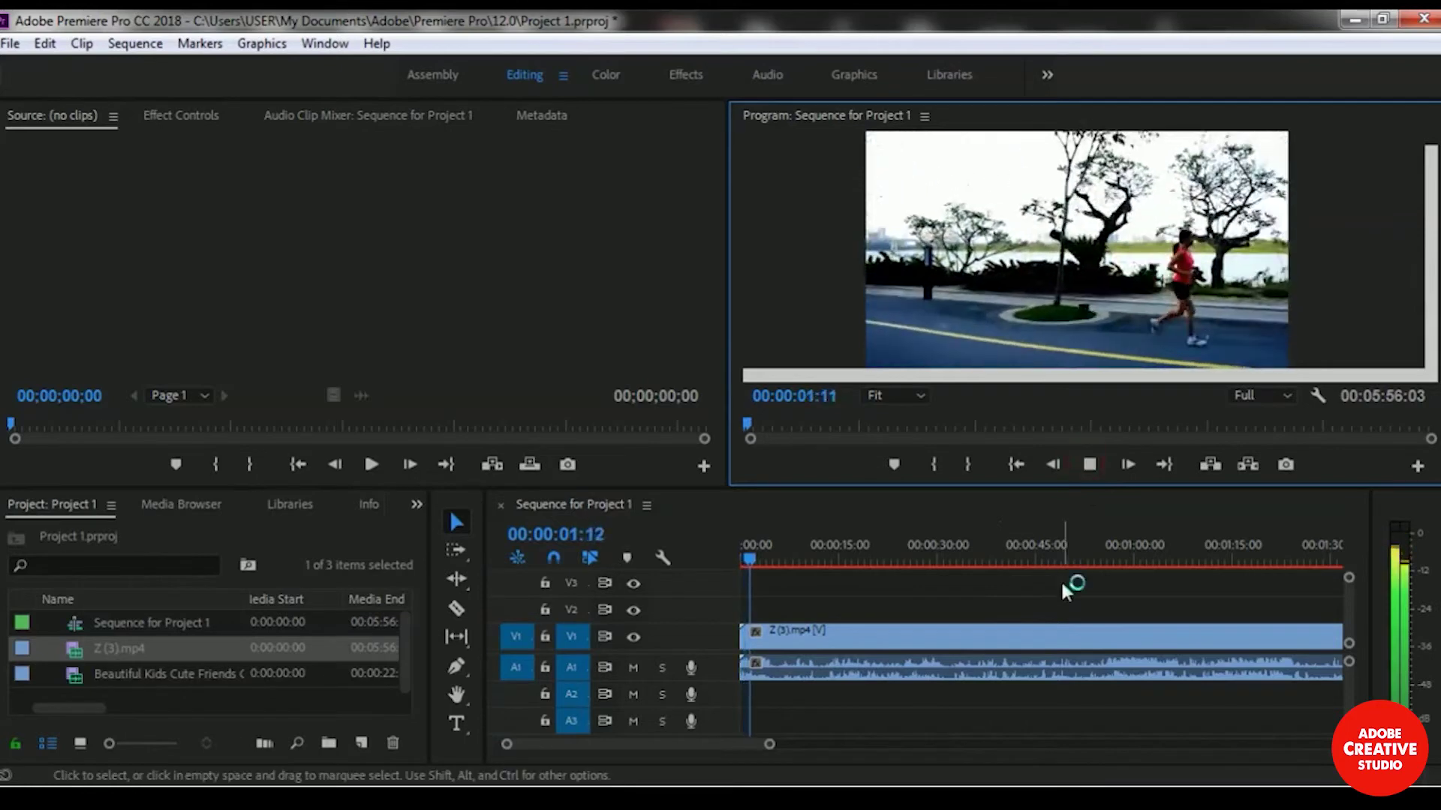
left_click(1091, 465)
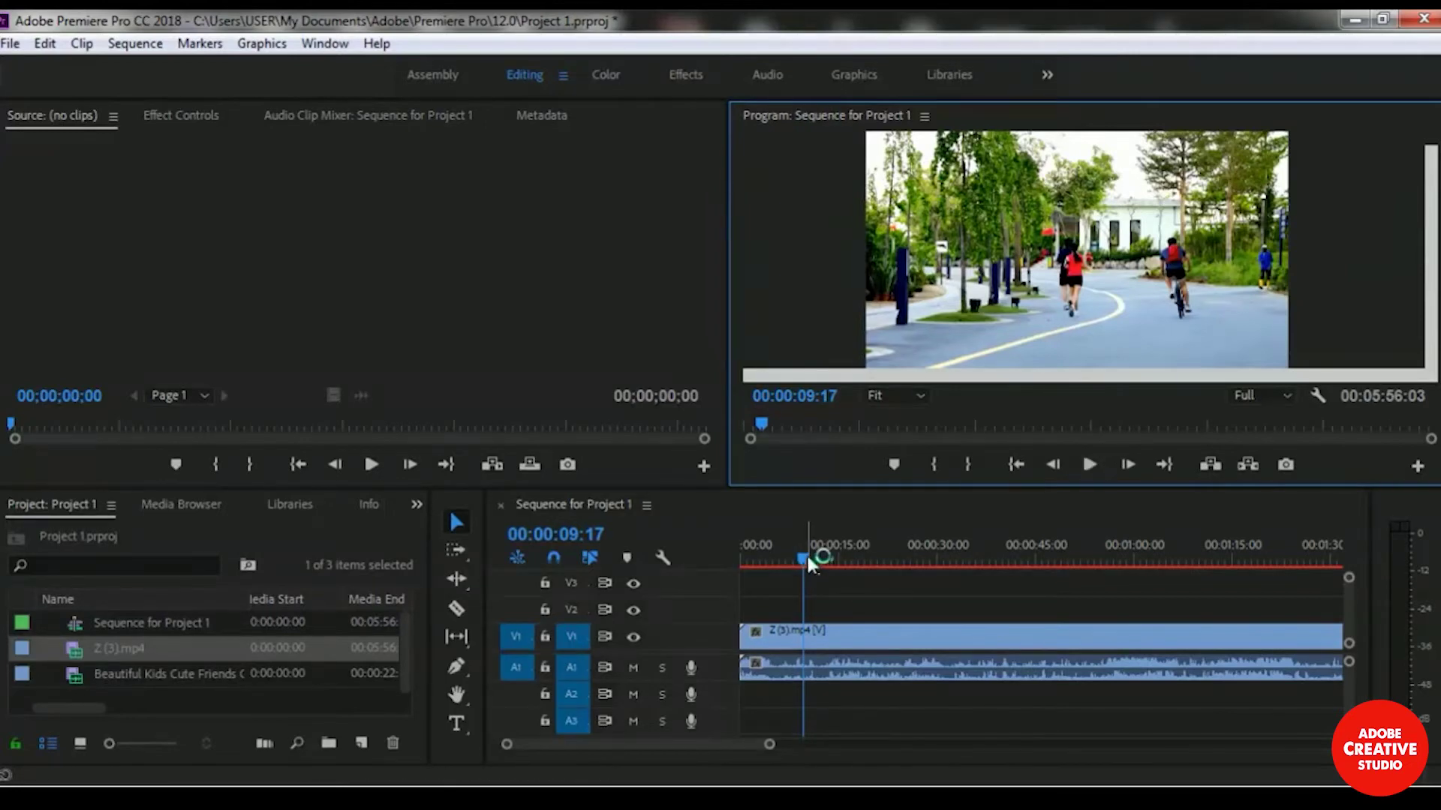
mouse_move(805, 557)
left_mouse_down()
mouse_move(747, 556)
mouse_move(795, 554)
left_mouse_up()
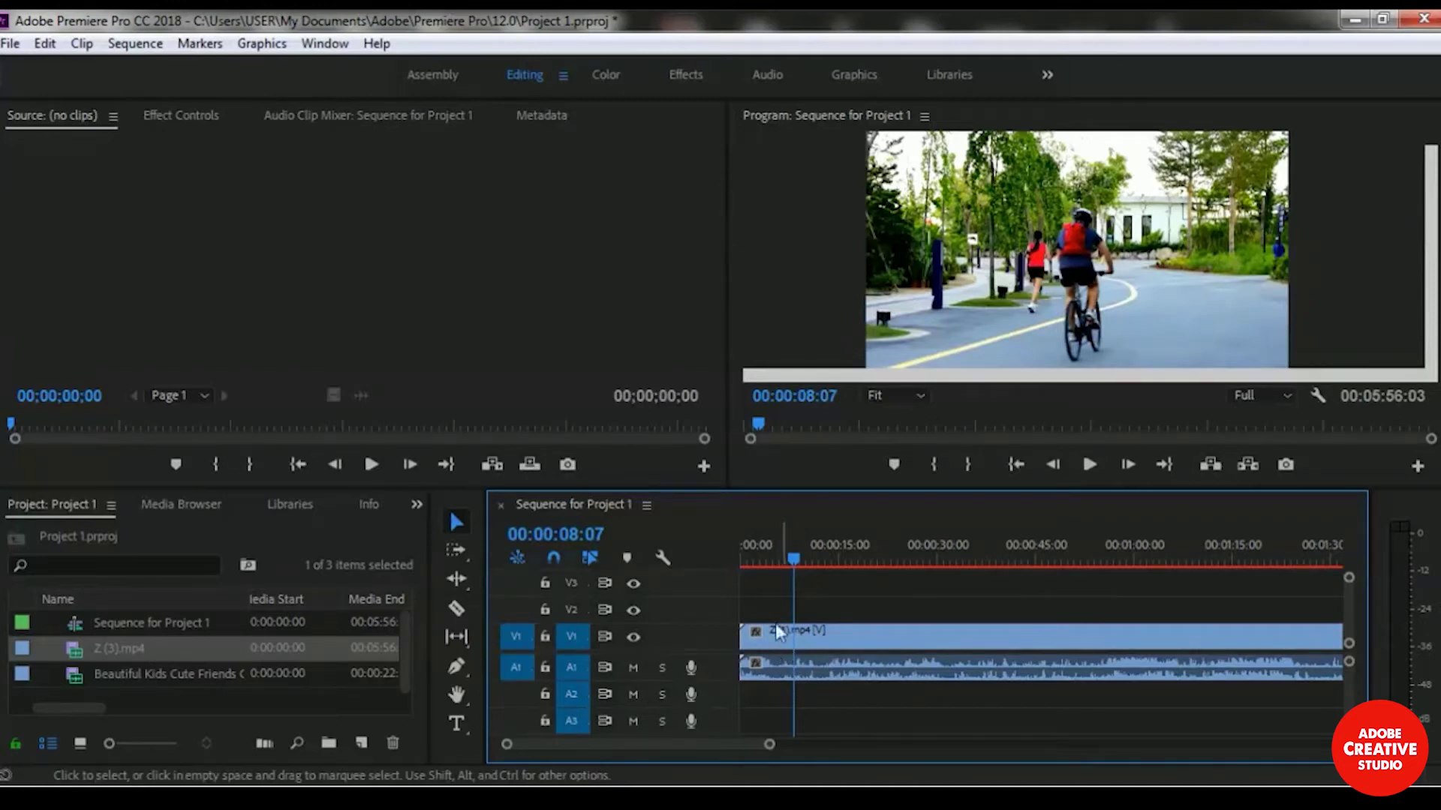
Cut the clip at 00:00:08:07 with the Razor Tool
left_click(459, 611)
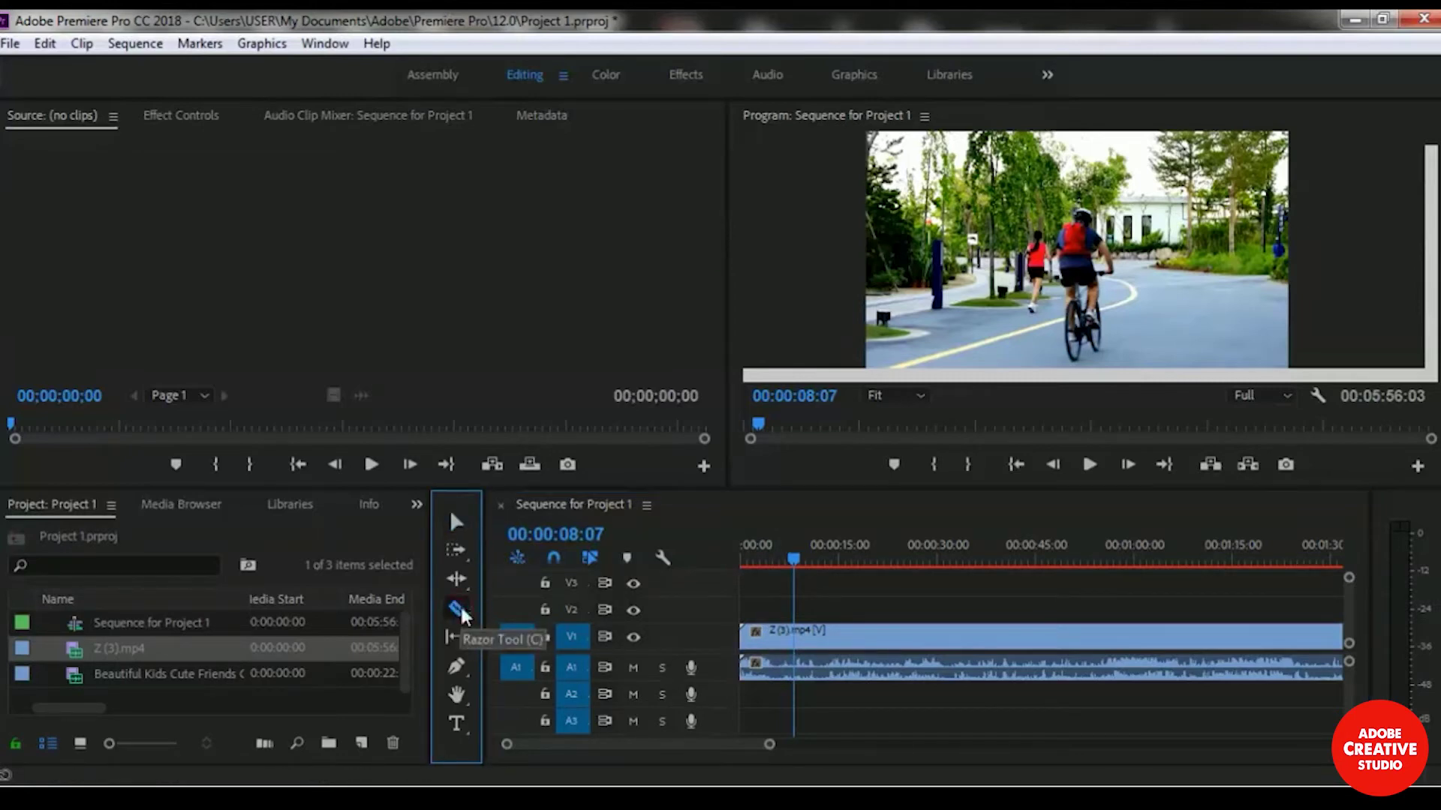
left_click(797, 644)
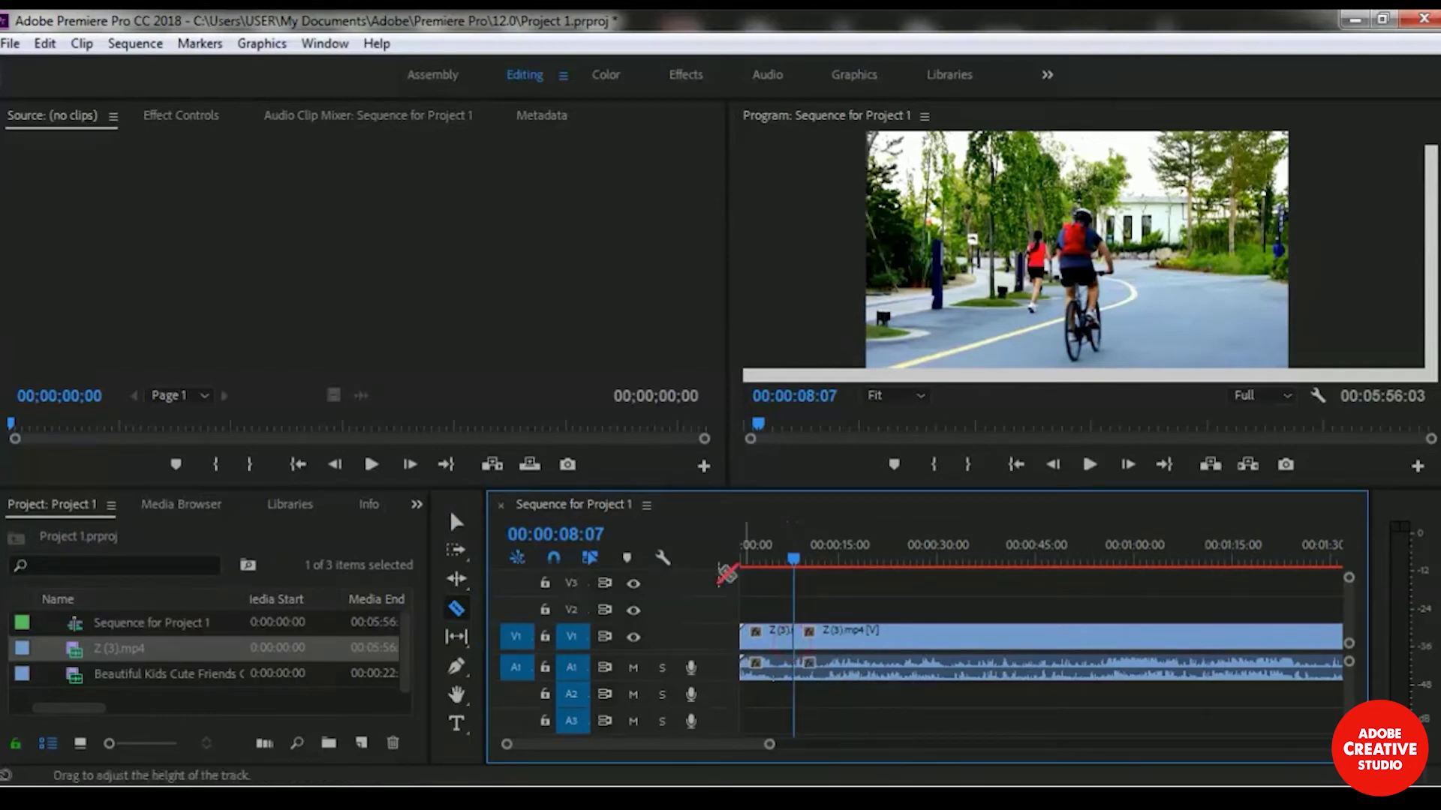
left_click(456, 522)
Move the playhead to 00:00:18:06 and select the short opening piece
left_click(794, 560)
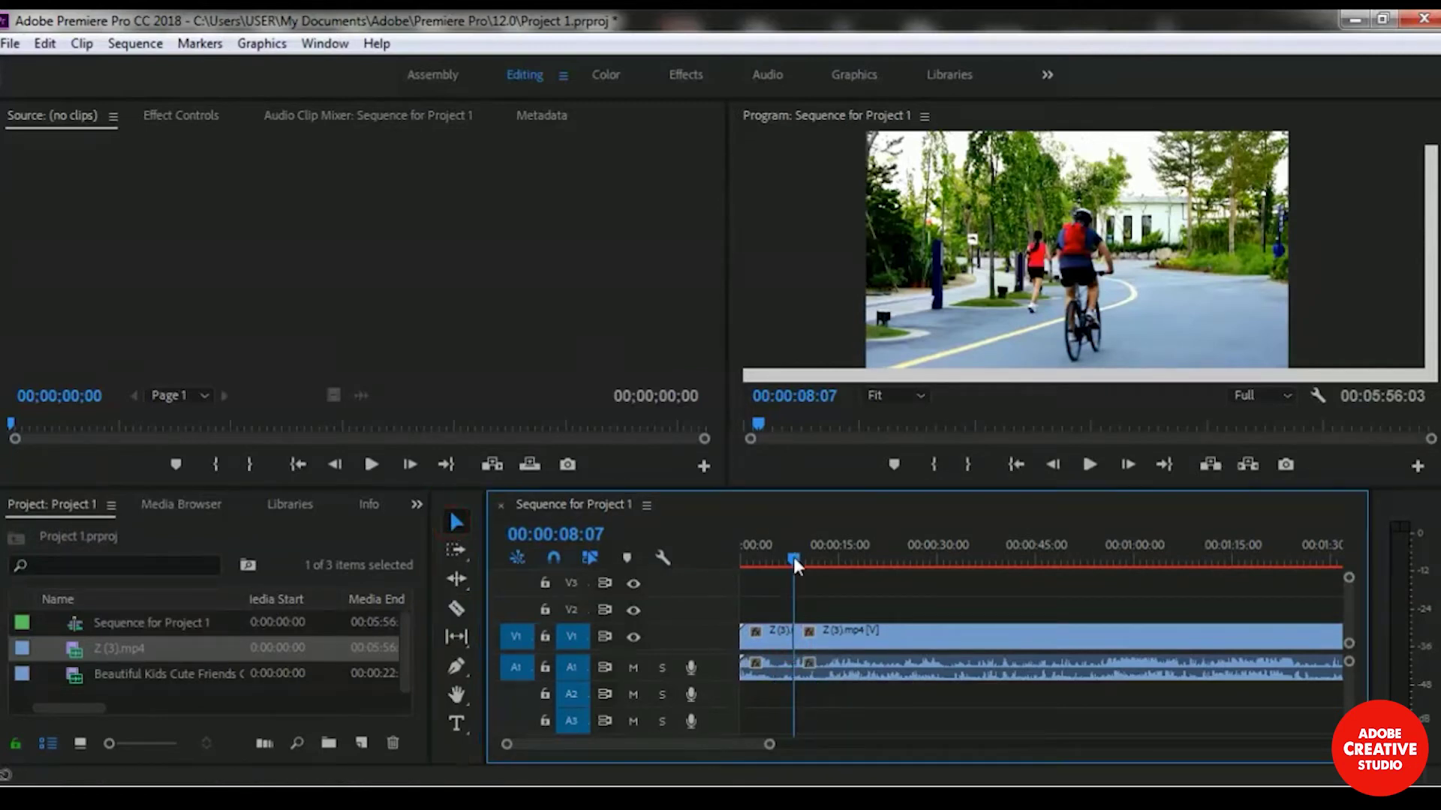
left_click_drag(794, 559, 859, 559)
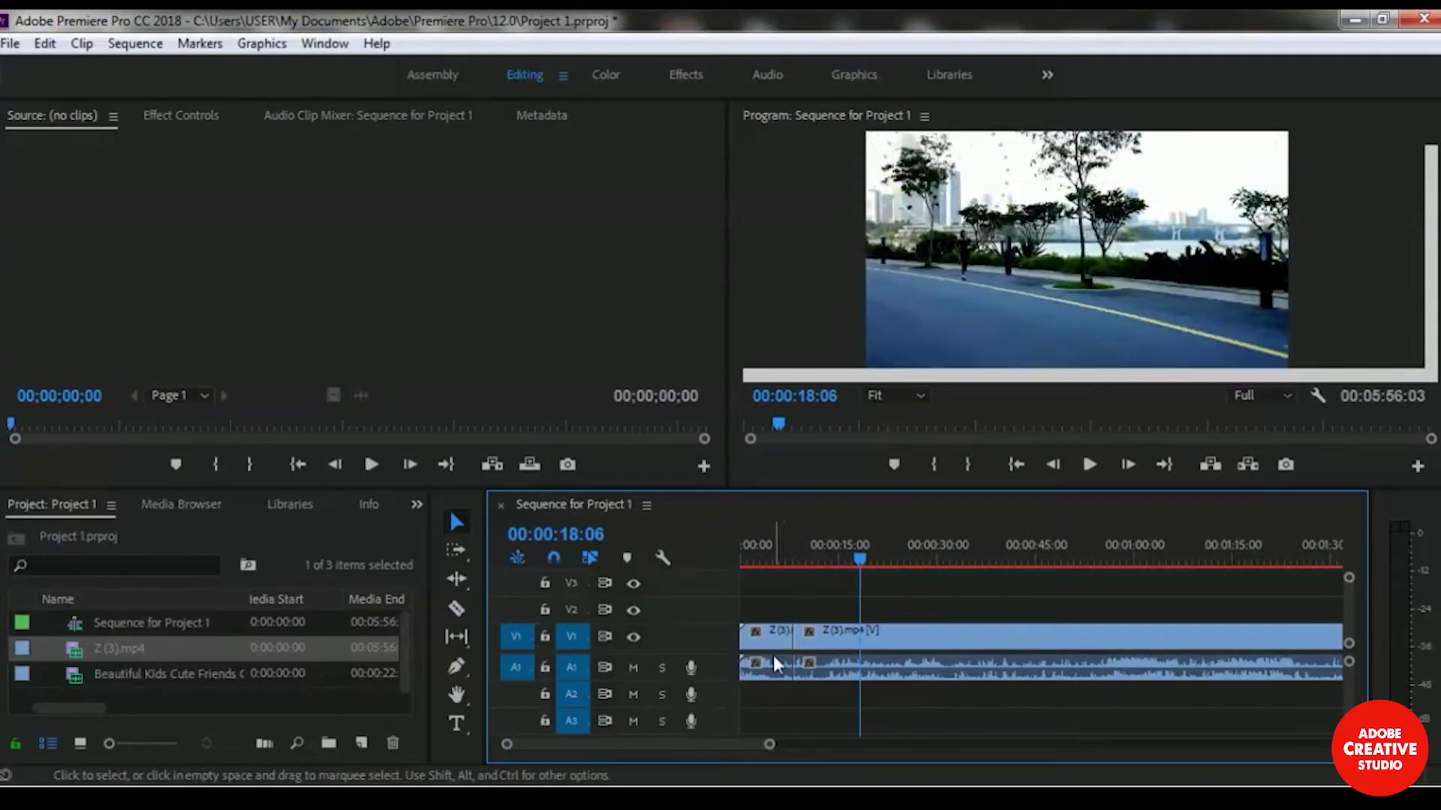
left_click(770, 655)
left_click(763, 641)
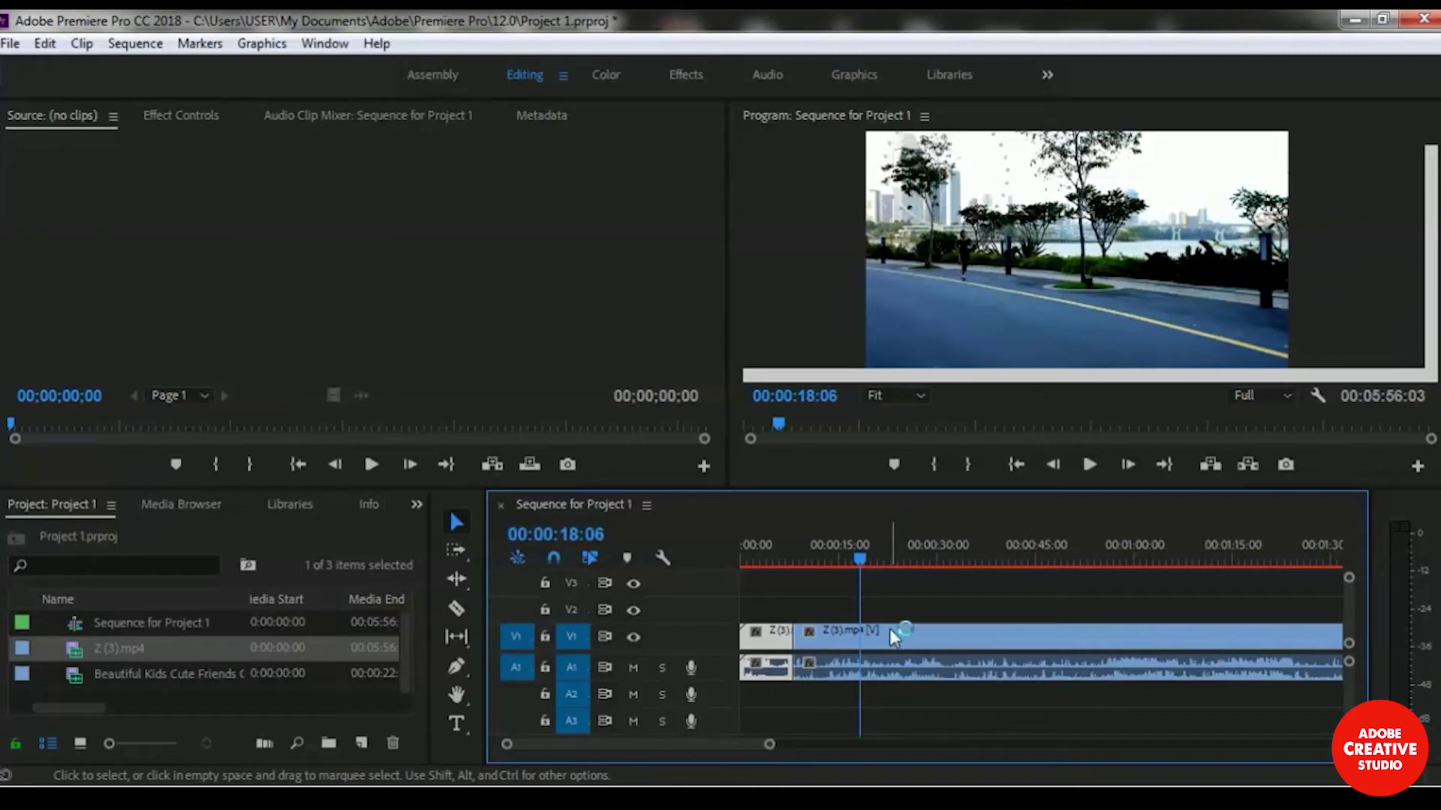
Drag the second piece to start at 00:00:18:06, then replay from the start to check
left_click_drag(890, 631, 962, 634)
left_click(841, 561)
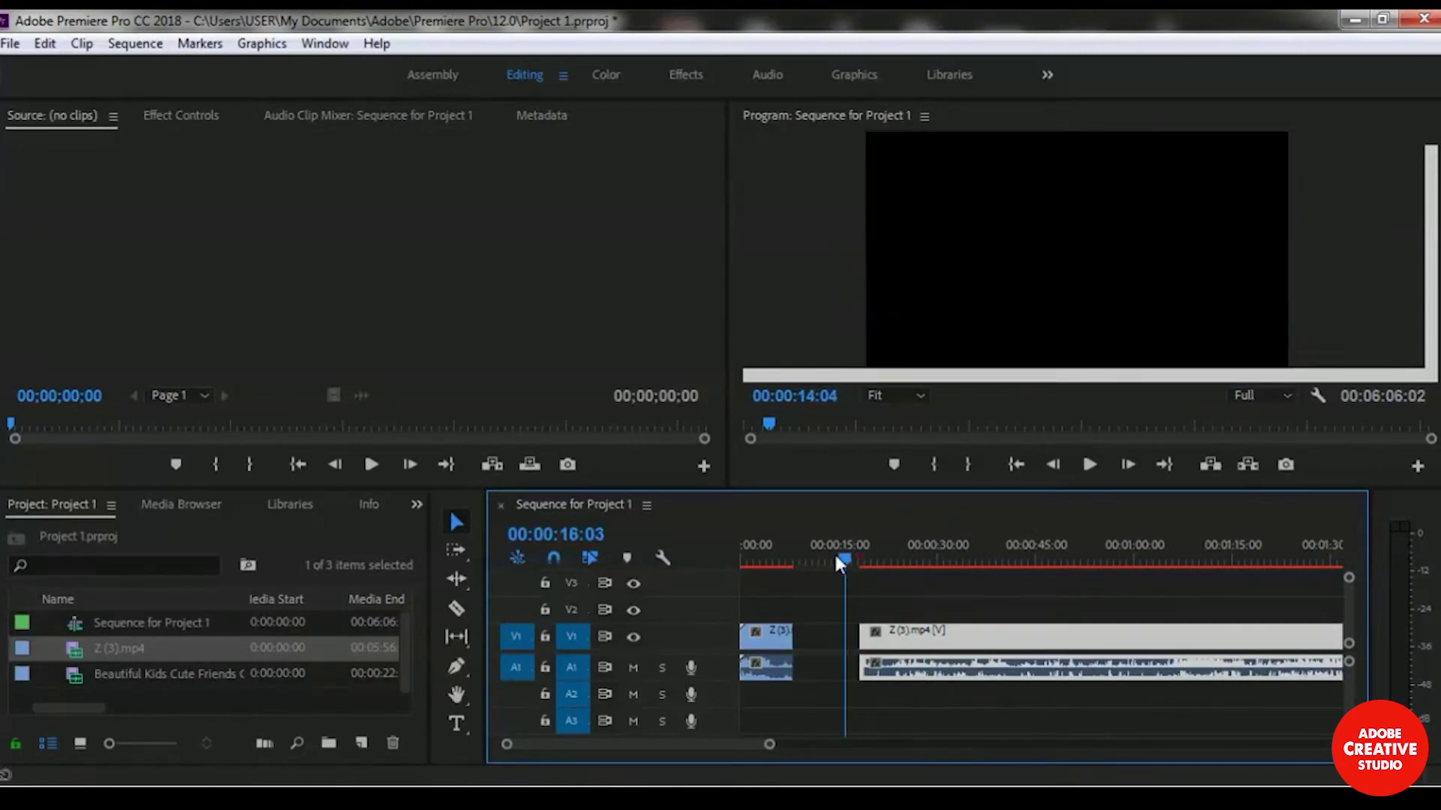
left_click_drag(840, 563, 734, 568)
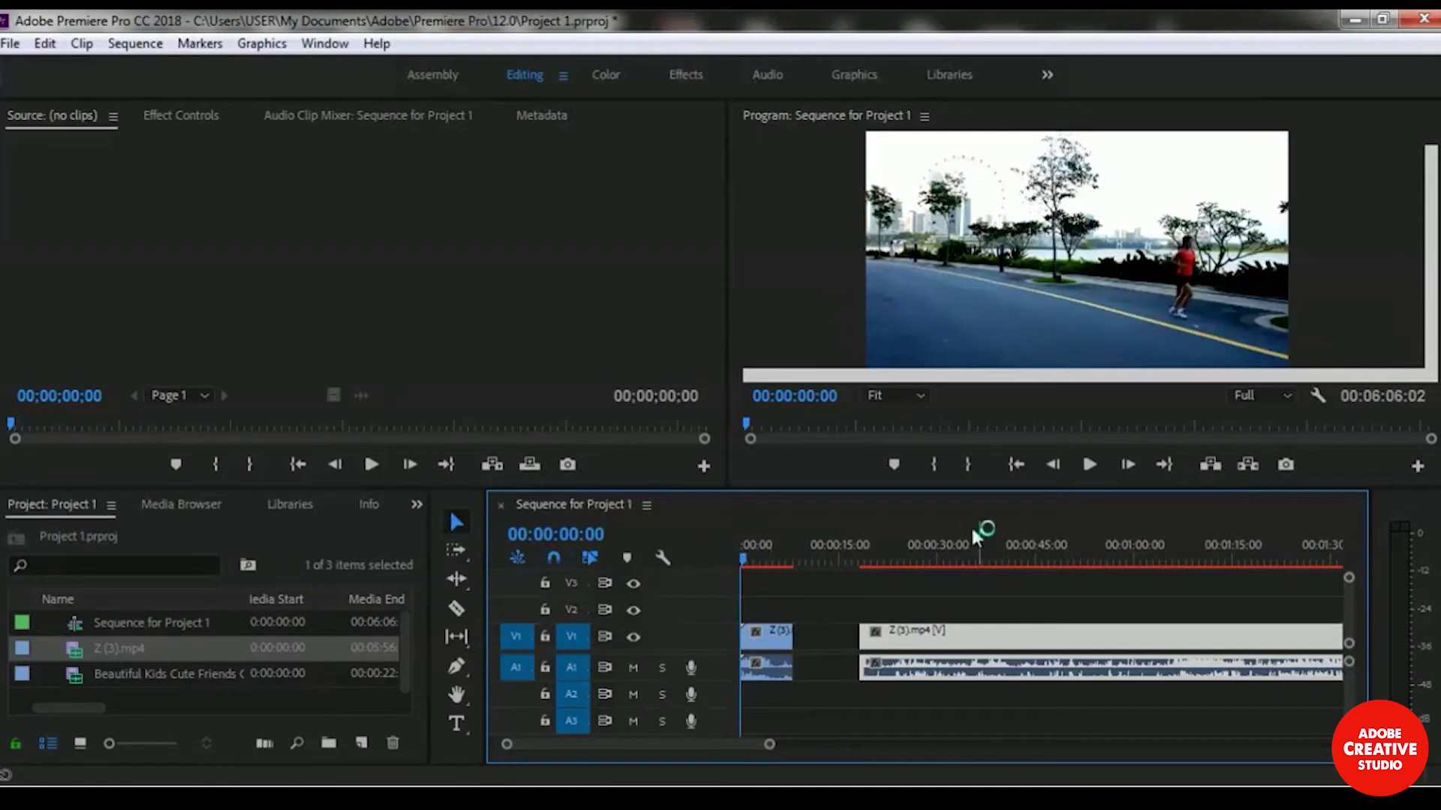
left_click(1089, 465)
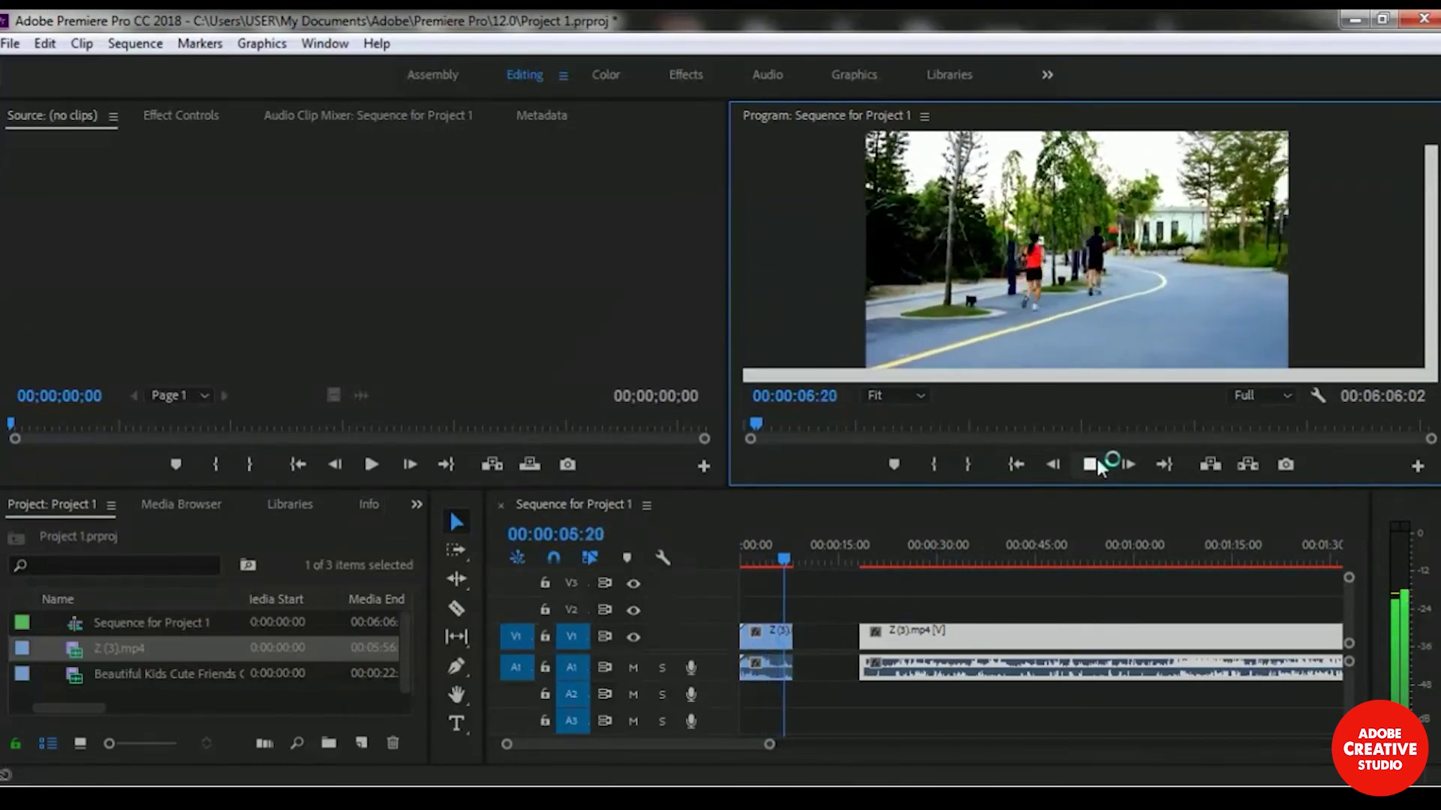
left_click(1094, 463)
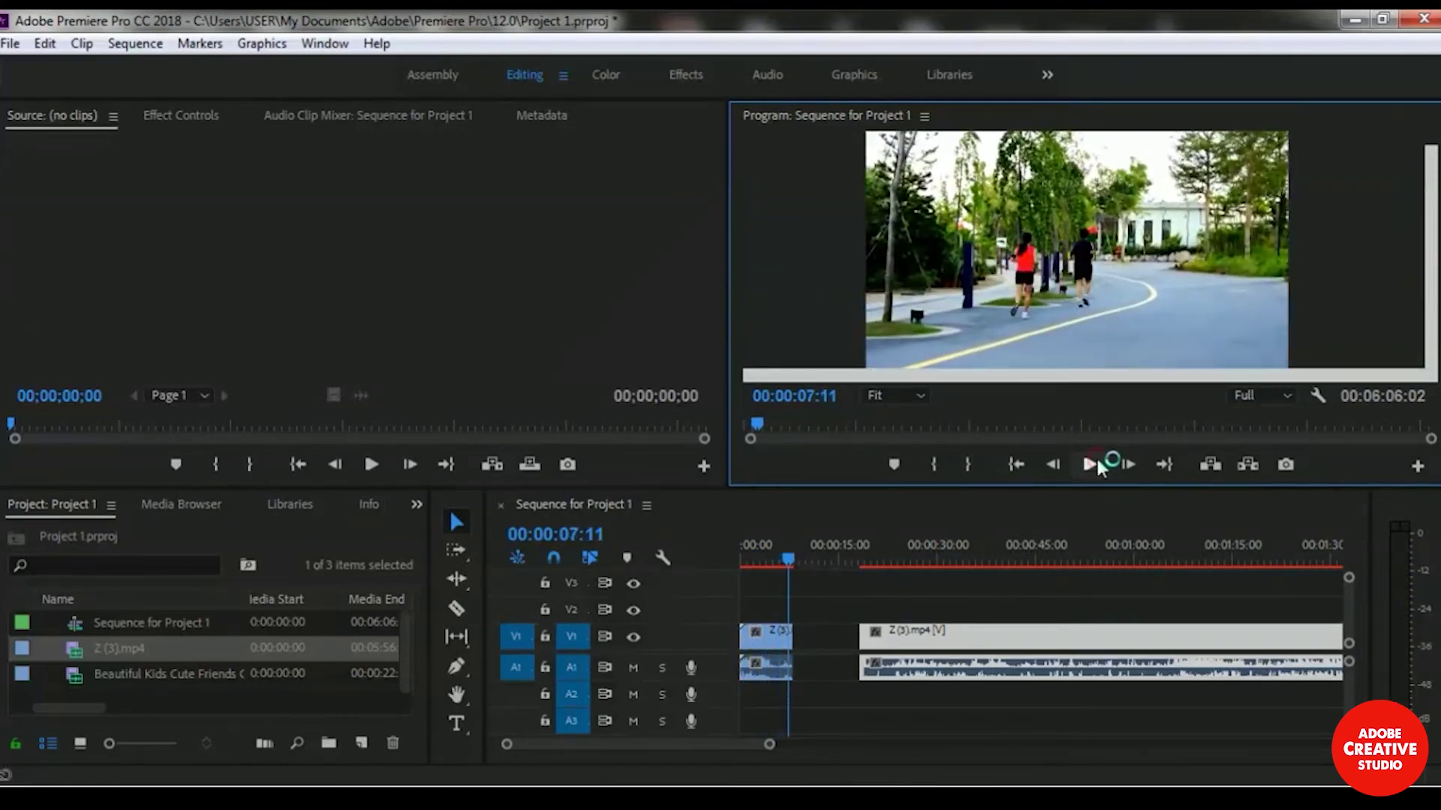
Delete the short opening piece and move the remaining clip to 00:00:00:00
left_click(761, 642)
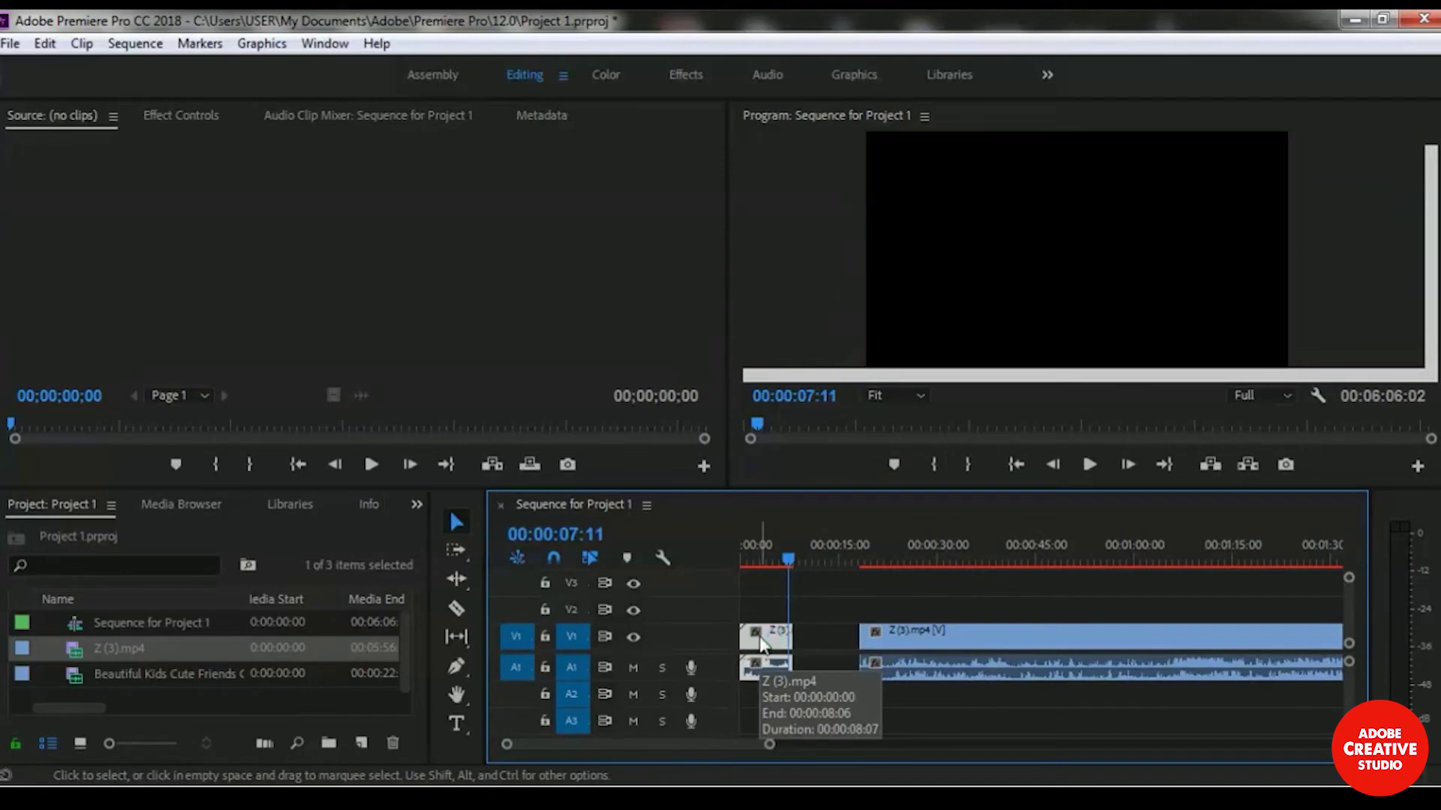
key("Delete")
left_click(1070, 641)
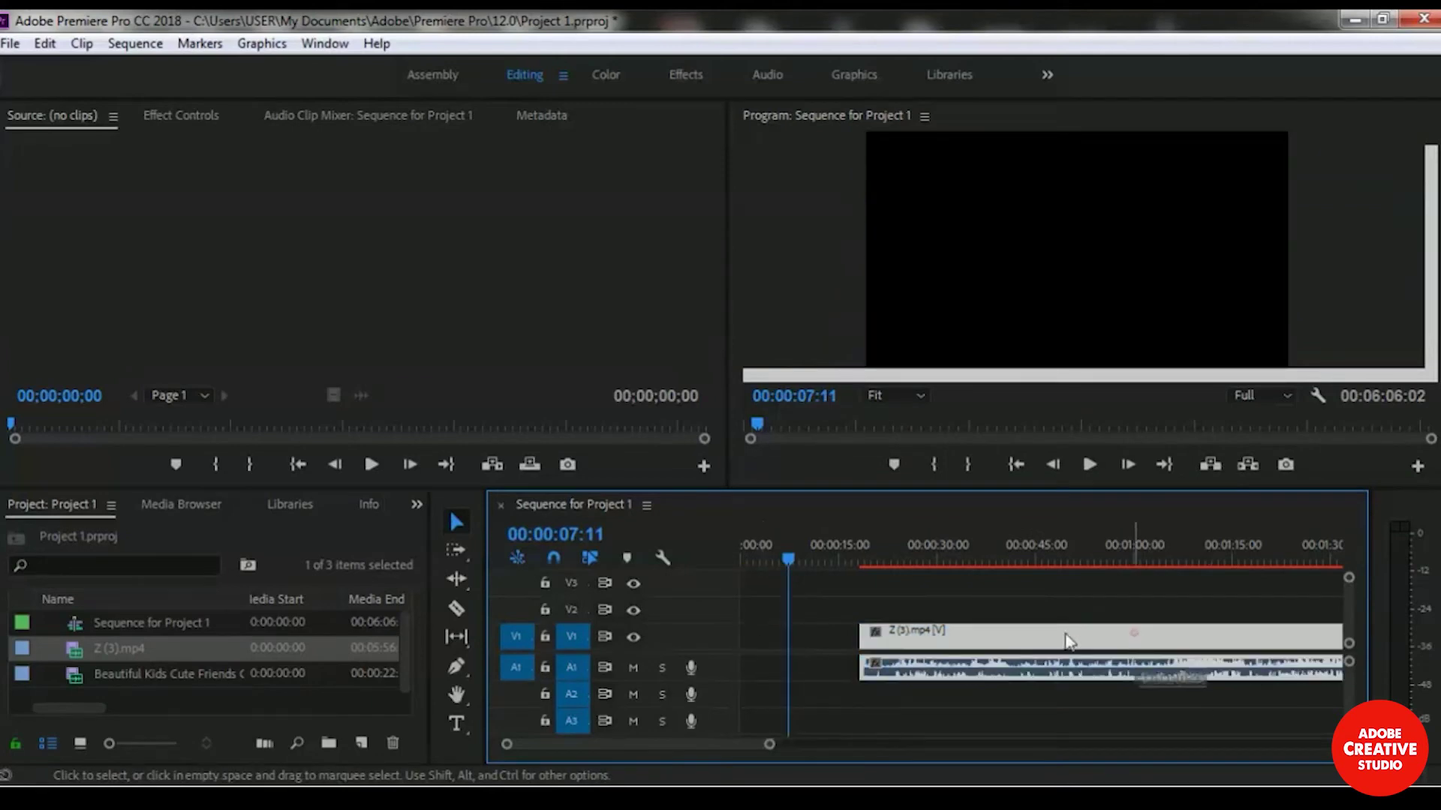
left_click_drag(1070, 642, 939, 639)
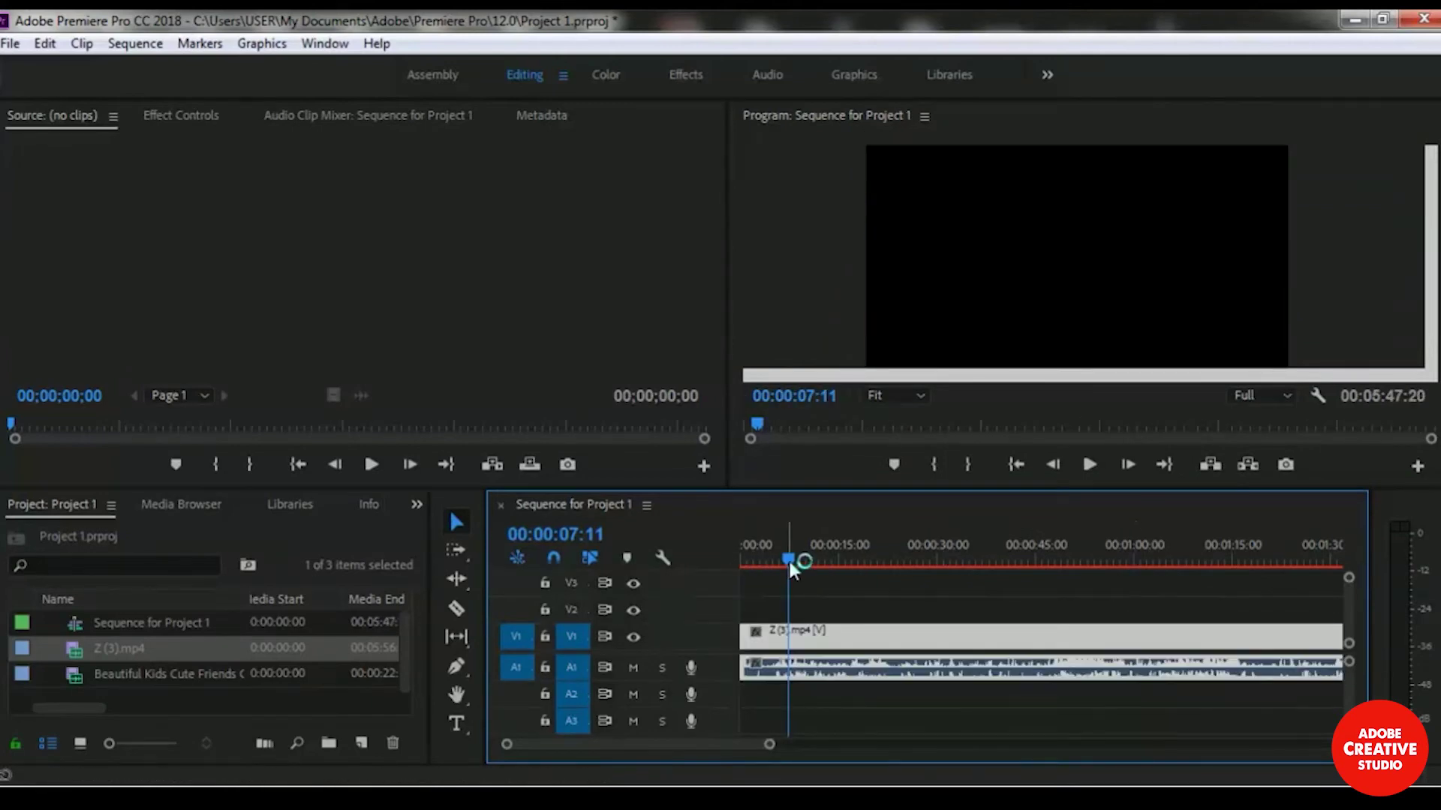
left_click_drag(788, 559, 738, 557)
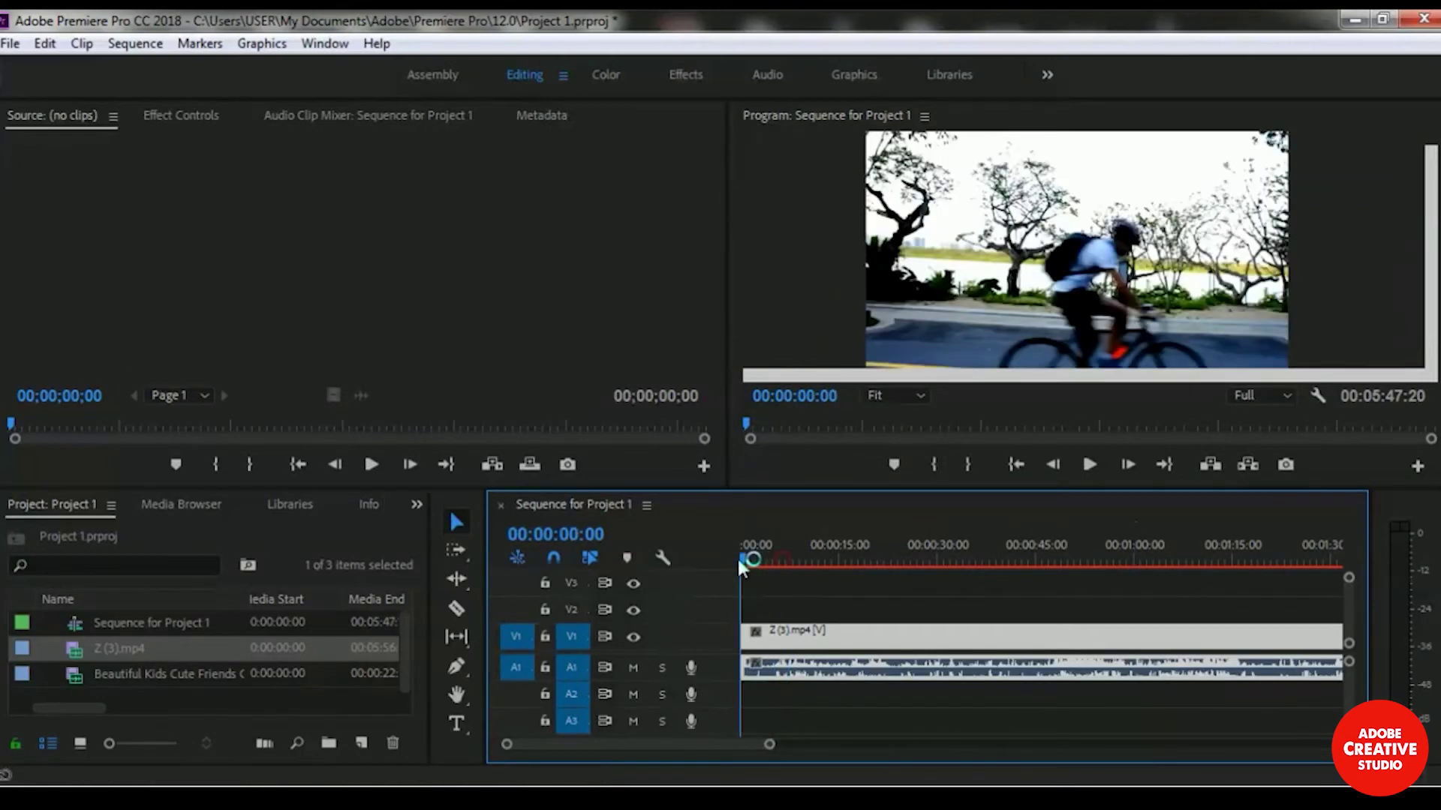
Preview the trimmed sequence from the start, stopping at 00:00:02:22
left_click(1089, 465)
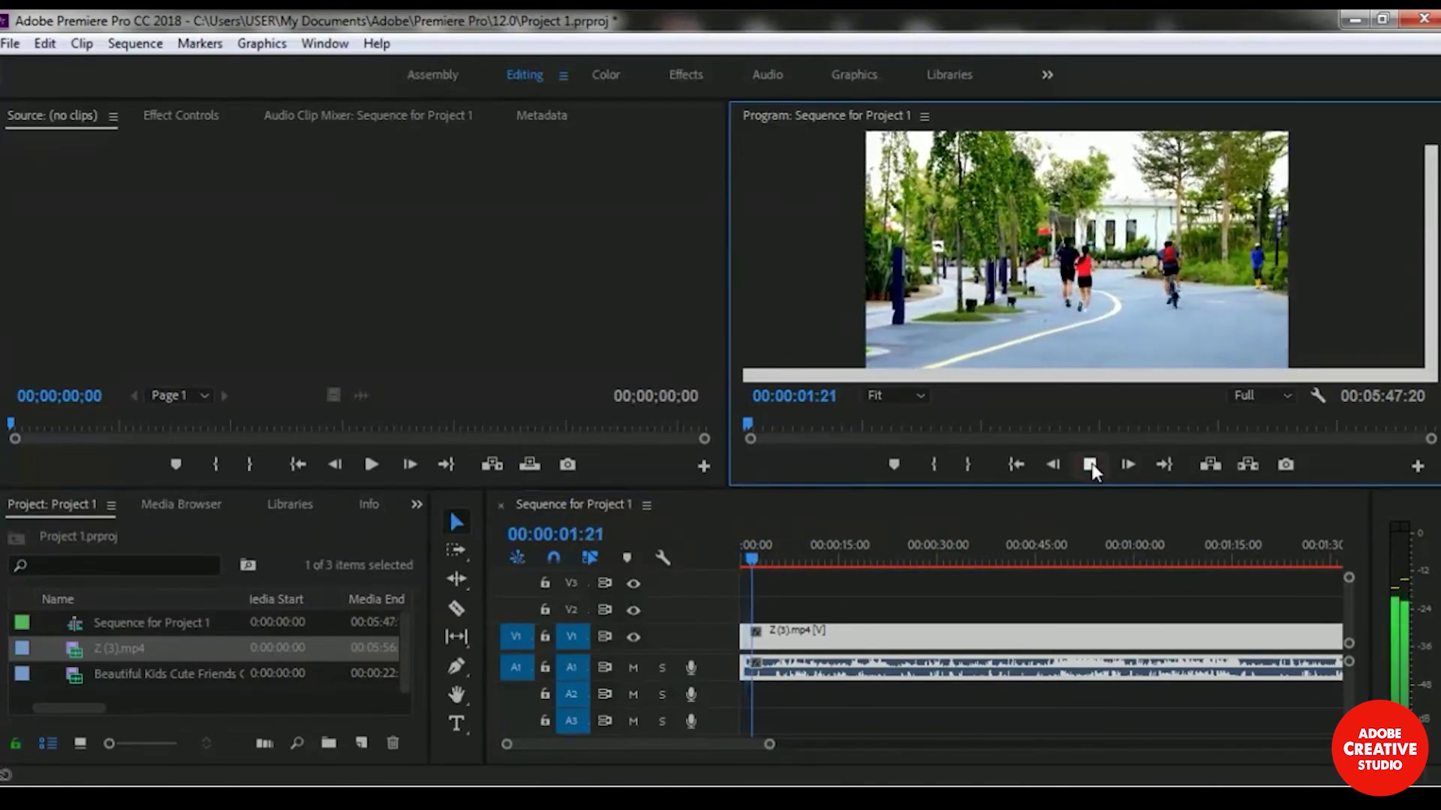
left_click(1089, 465)
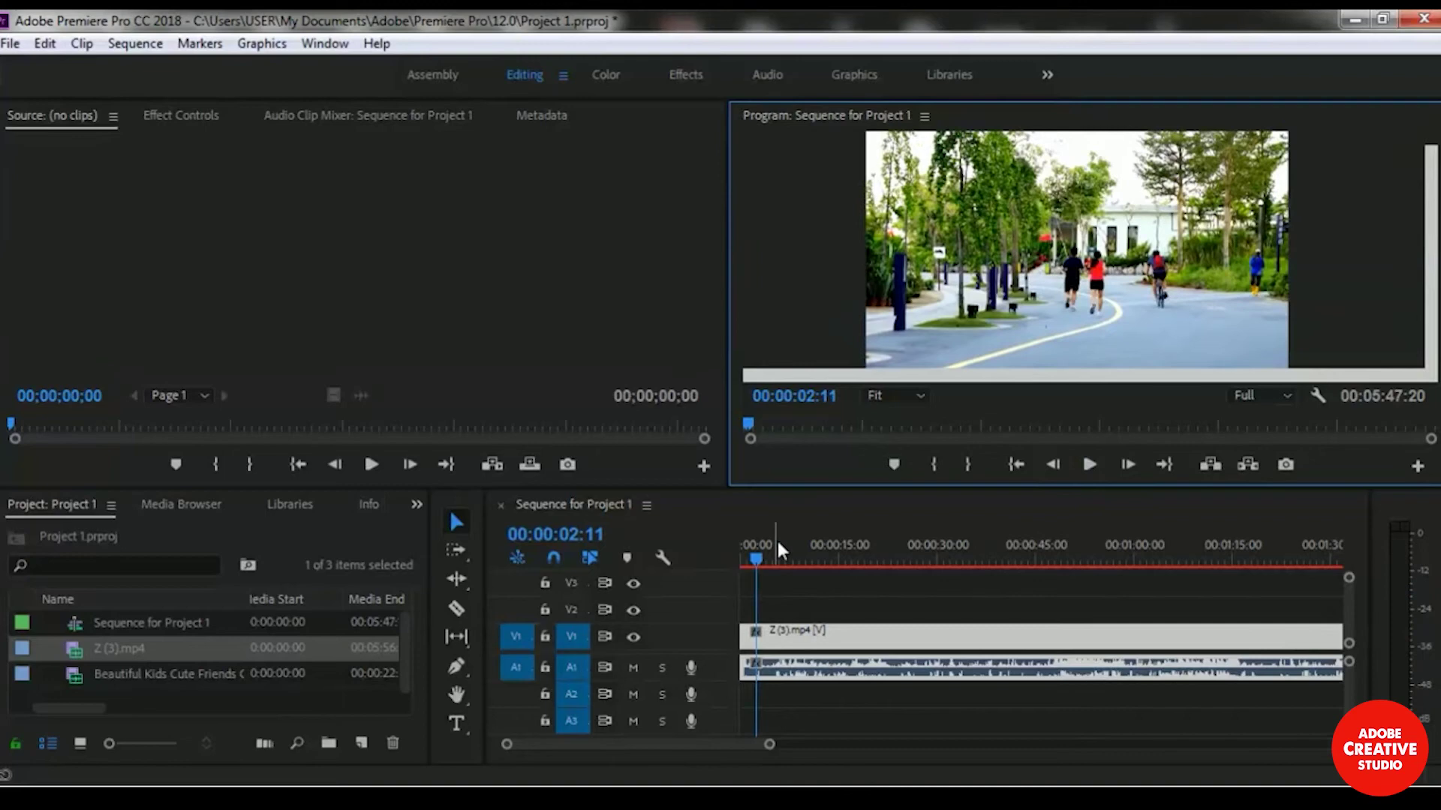
left_click_drag(758, 555, 718, 553)
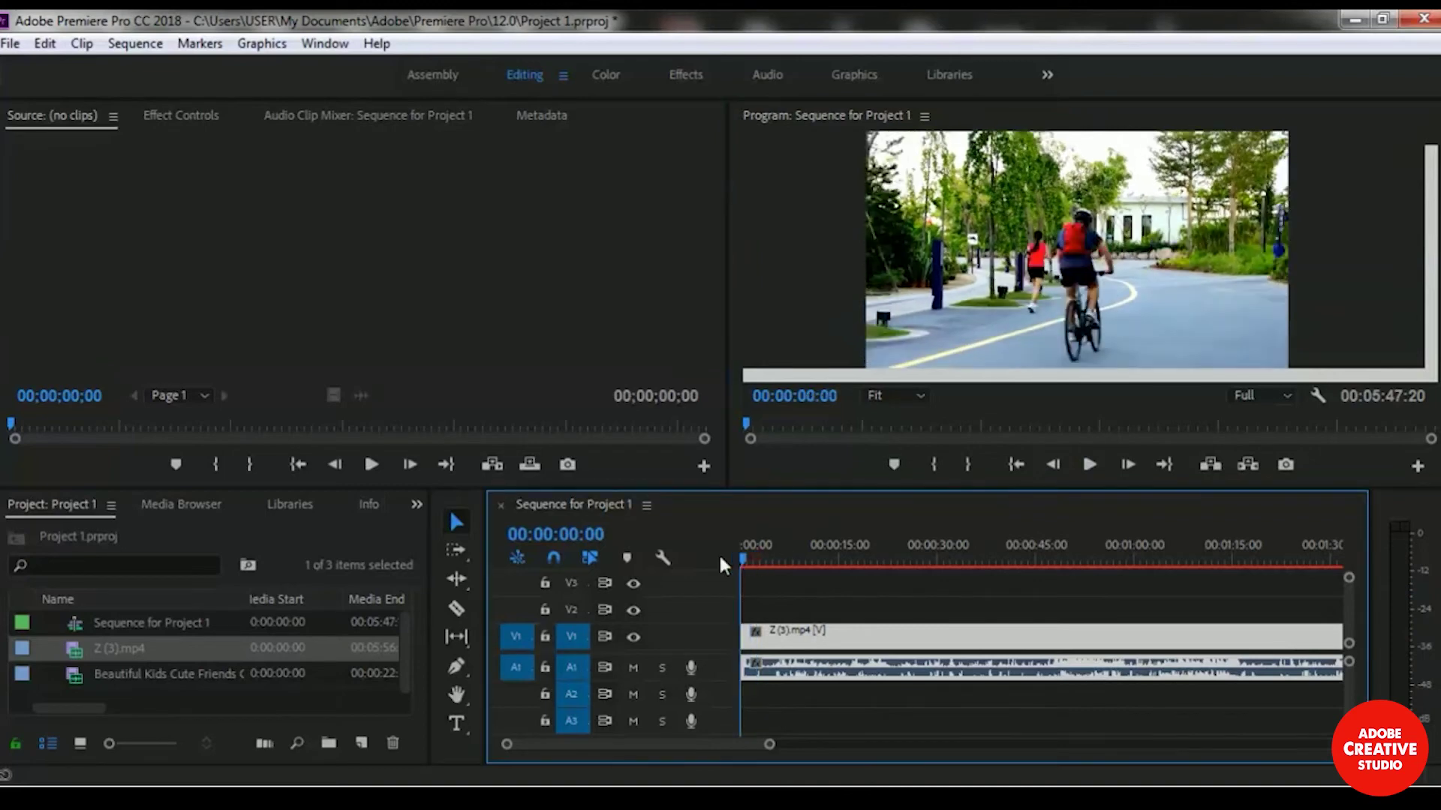
left_click(1093, 465)
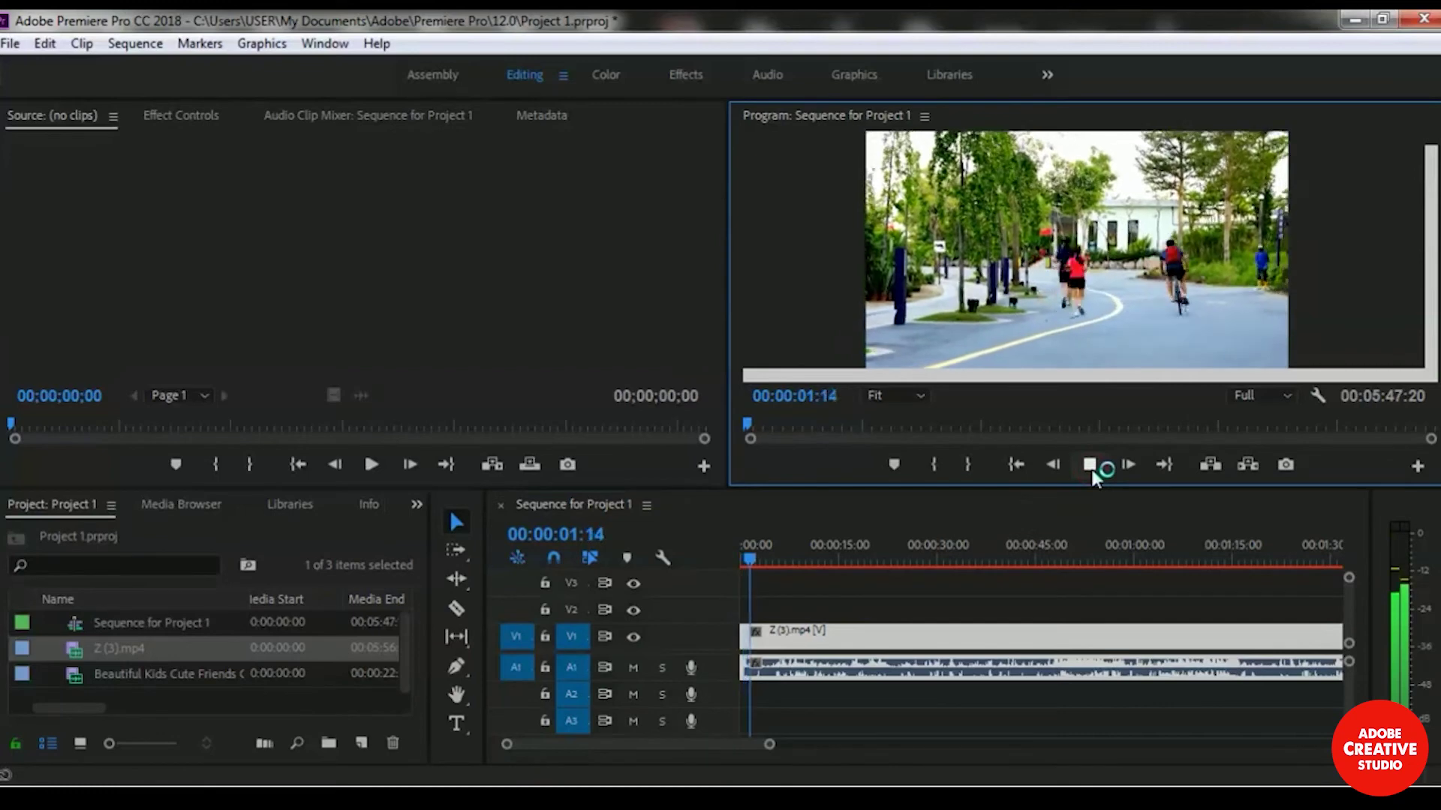
left_click(1091, 472)
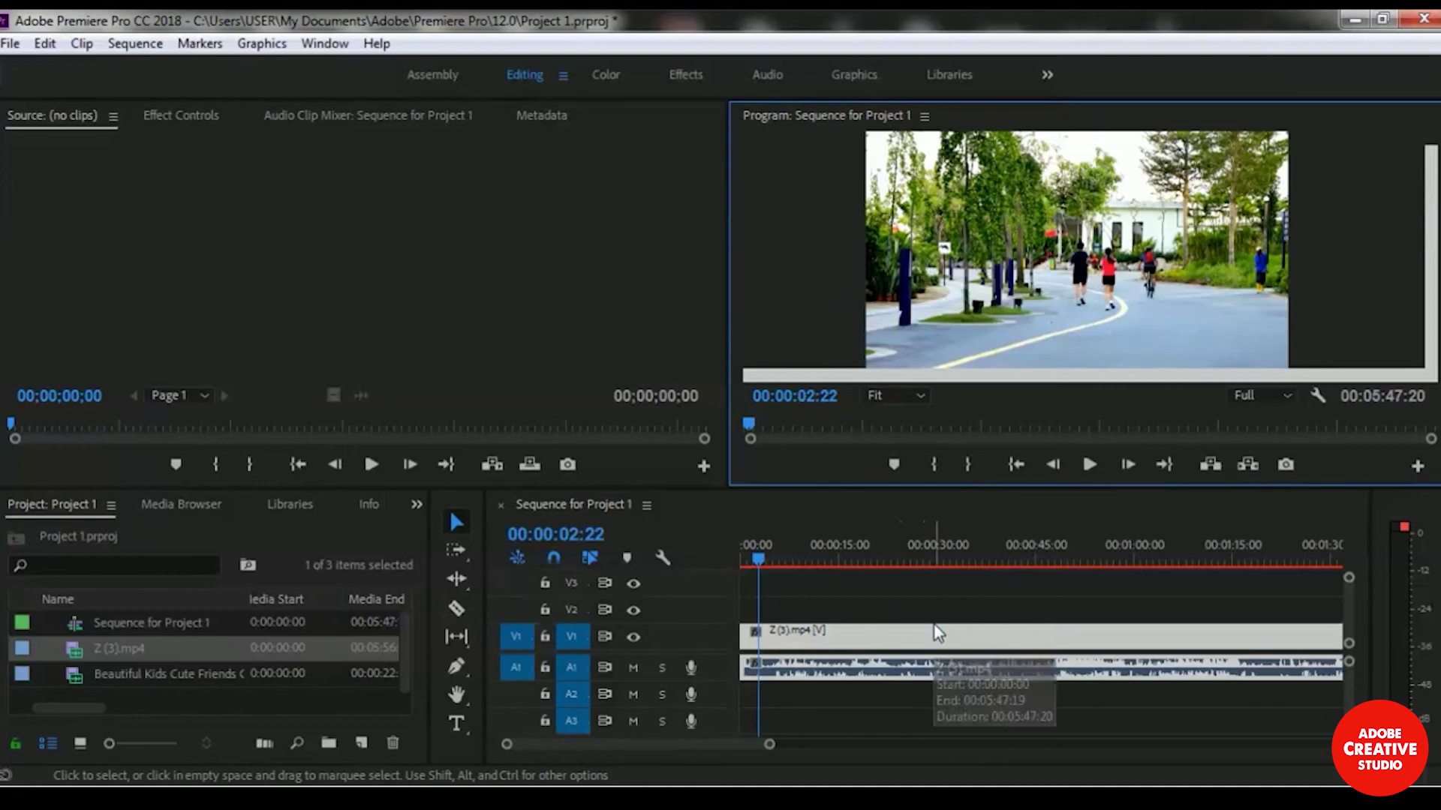
Razor the clip at about 00:00:30 and near 00:01:00, making three pieces
left_click(456, 610)
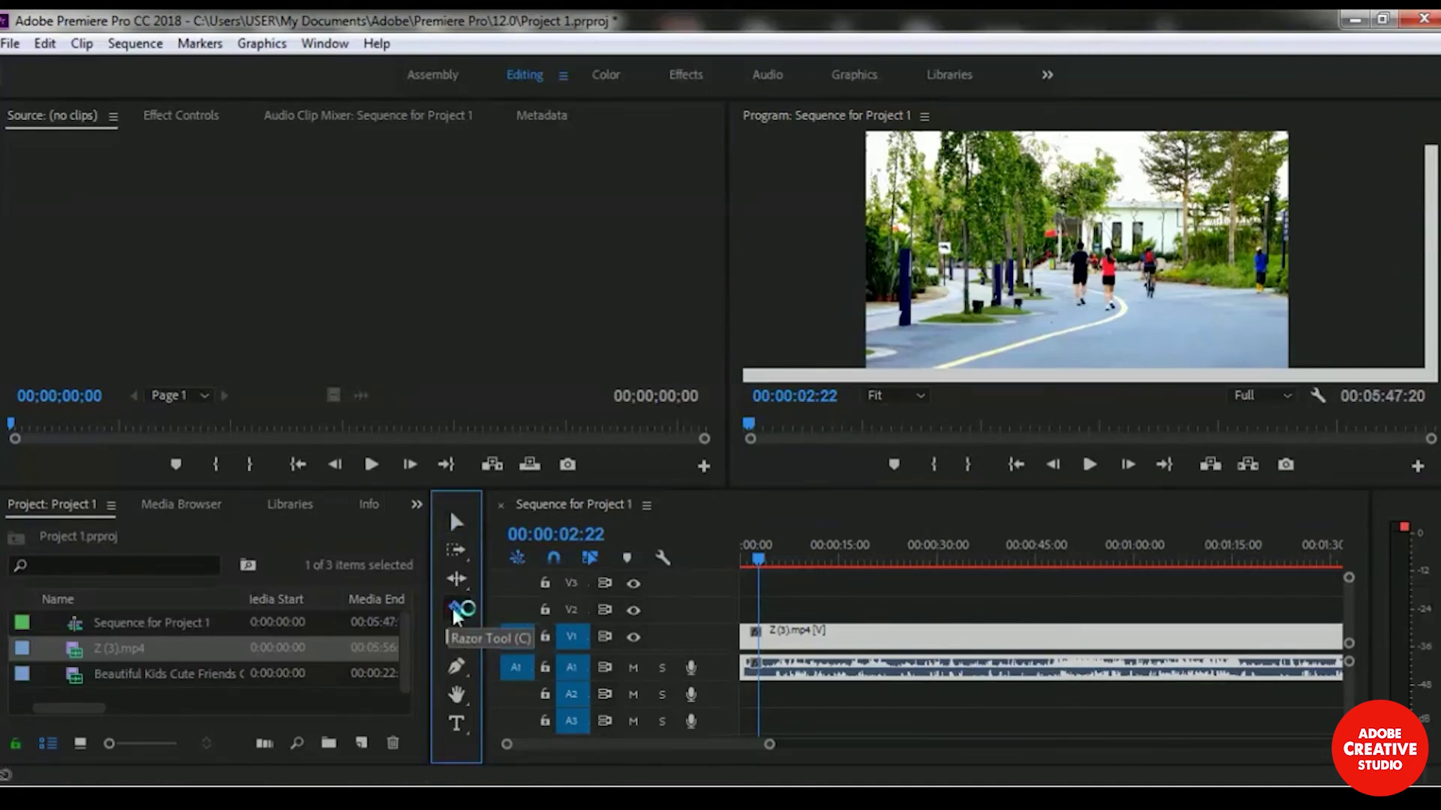
left_click(935, 660)
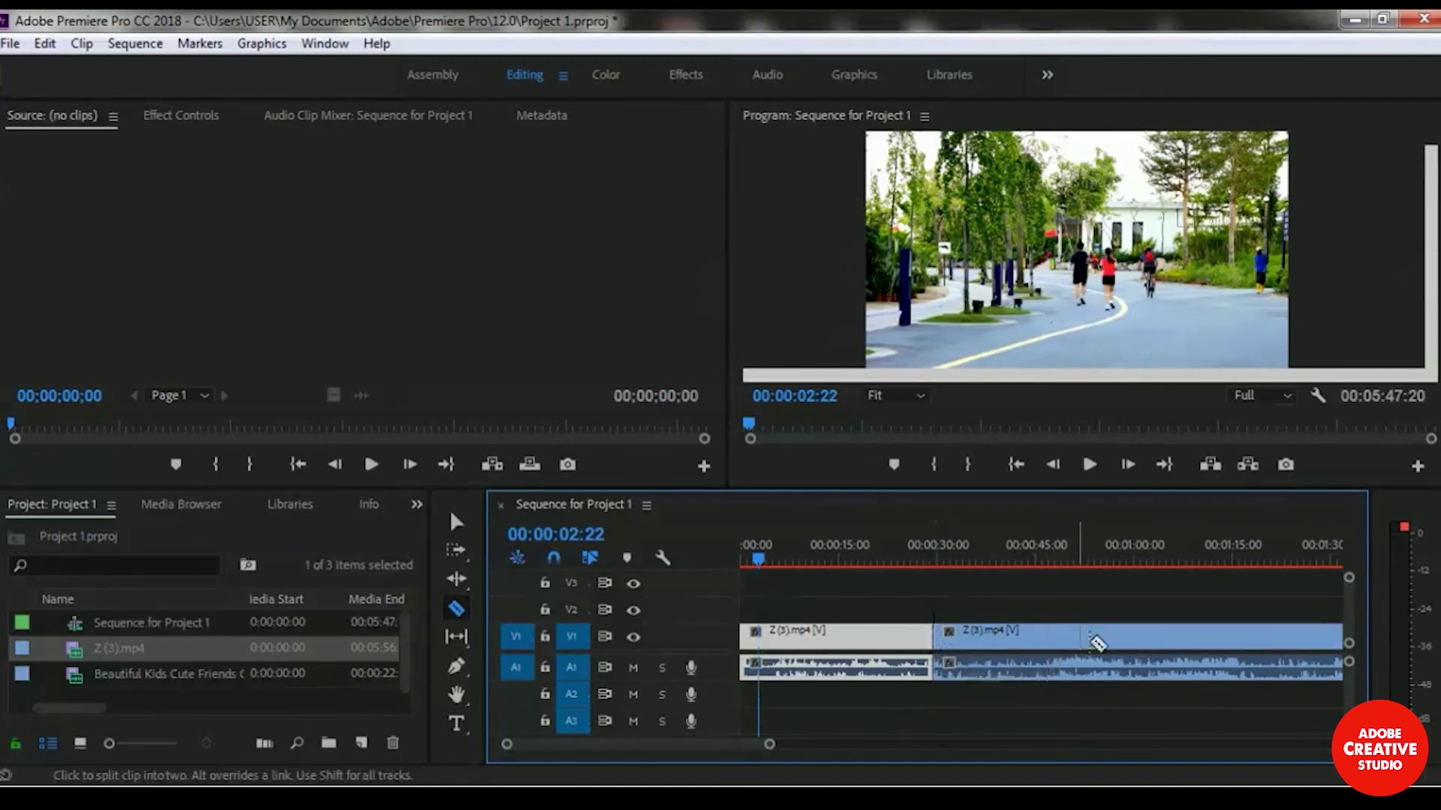
left_click(1133, 644)
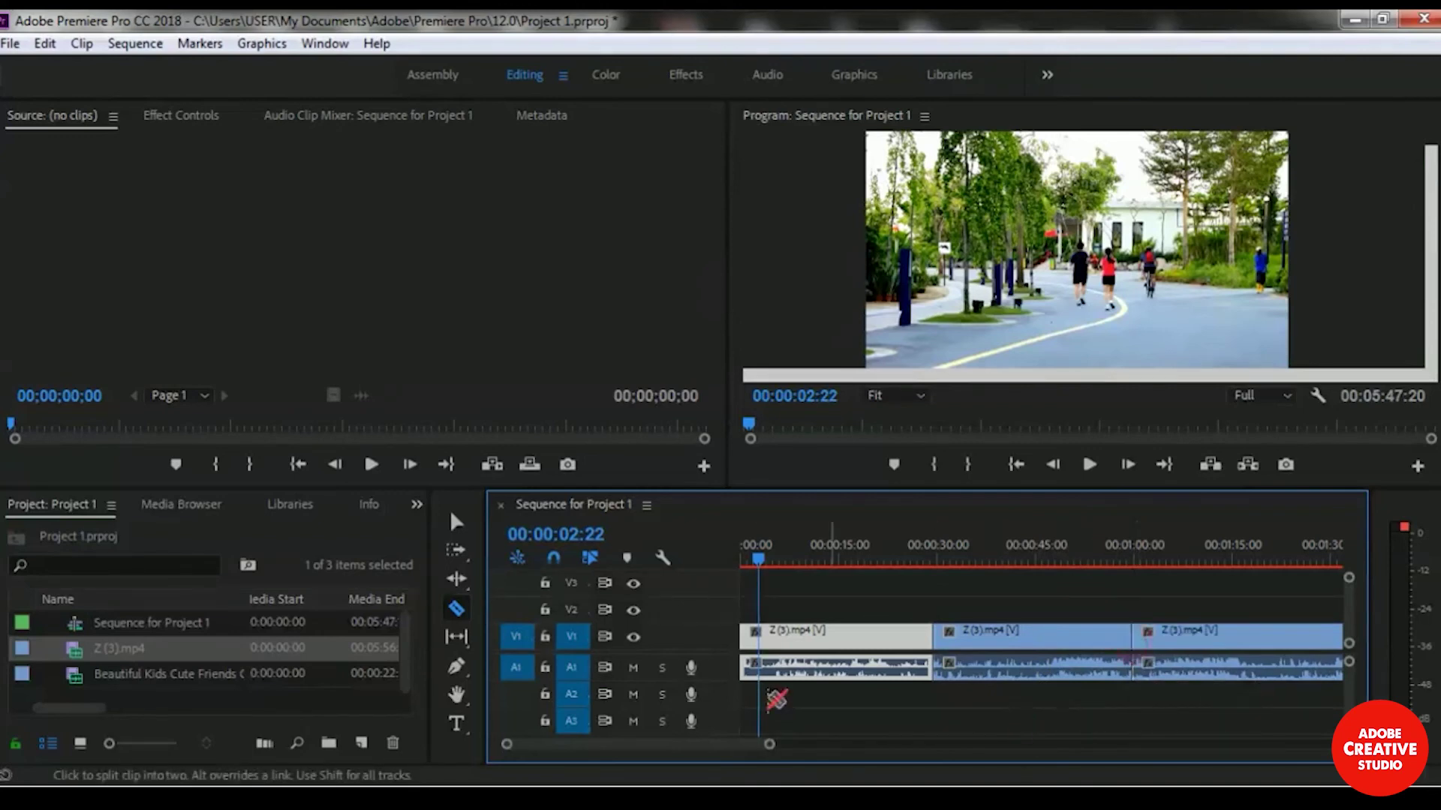
key("v")
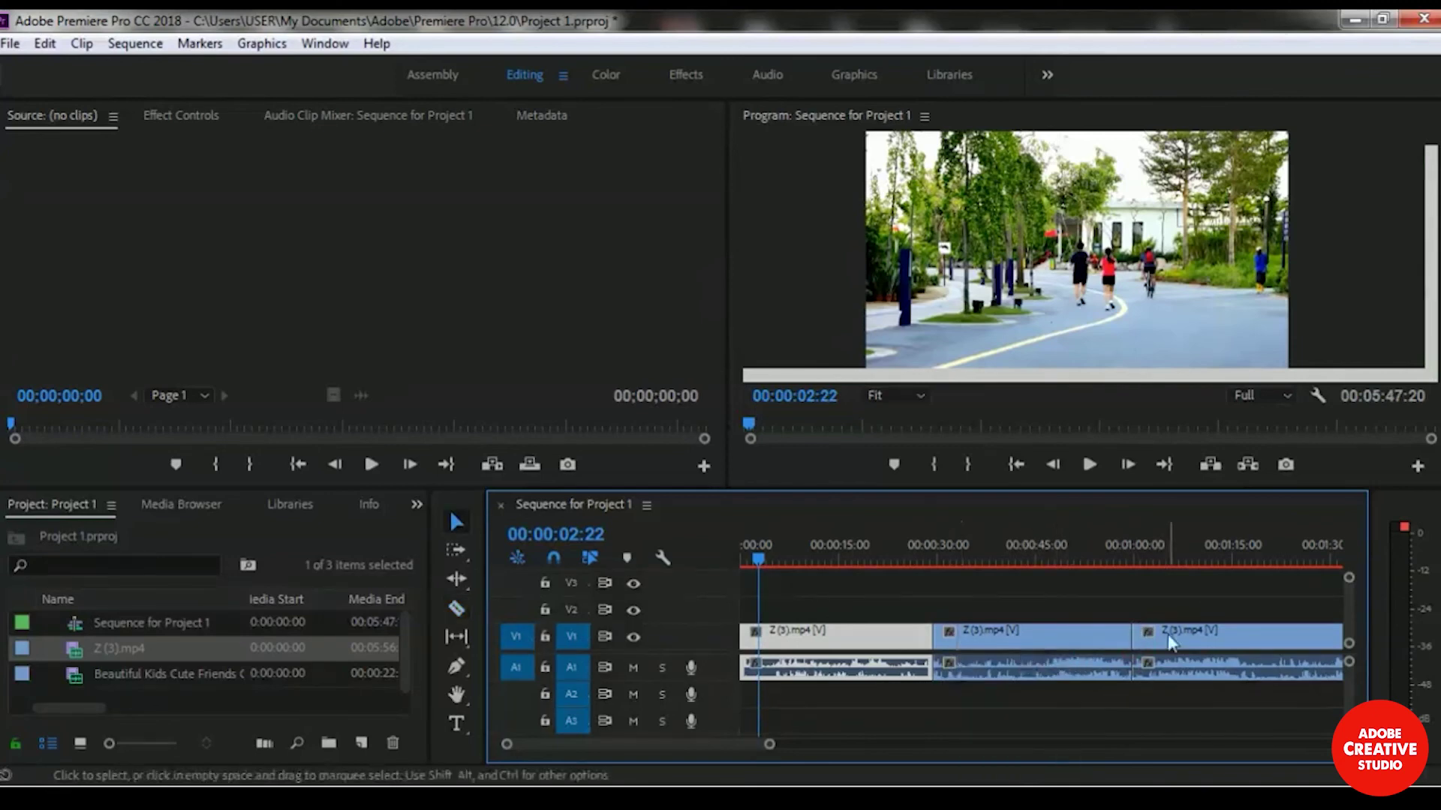
Move the middle piece's video up to V2 and the first piece's video to V3
left_click(1032, 636)
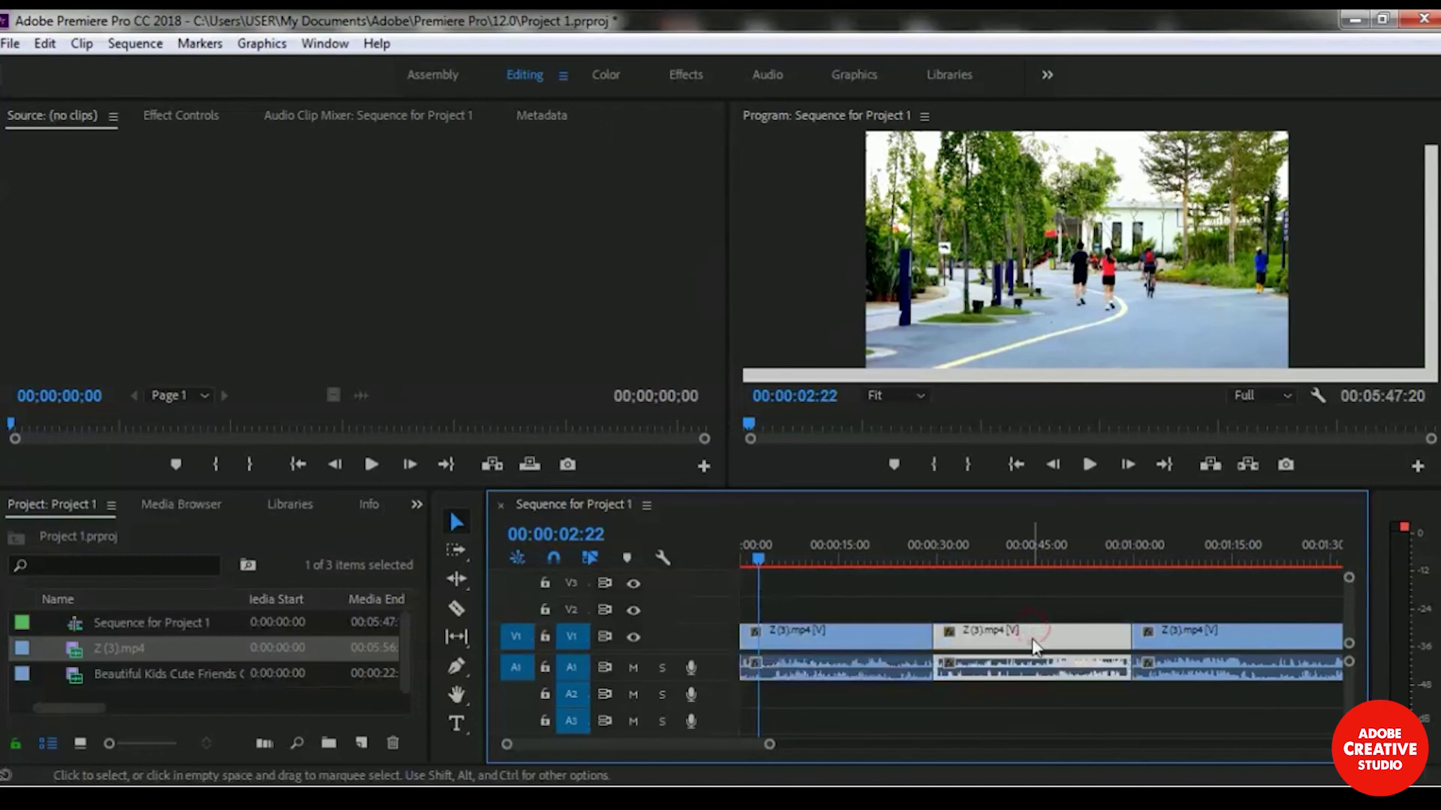
left_click_drag(1032, 644, 1029, 615)
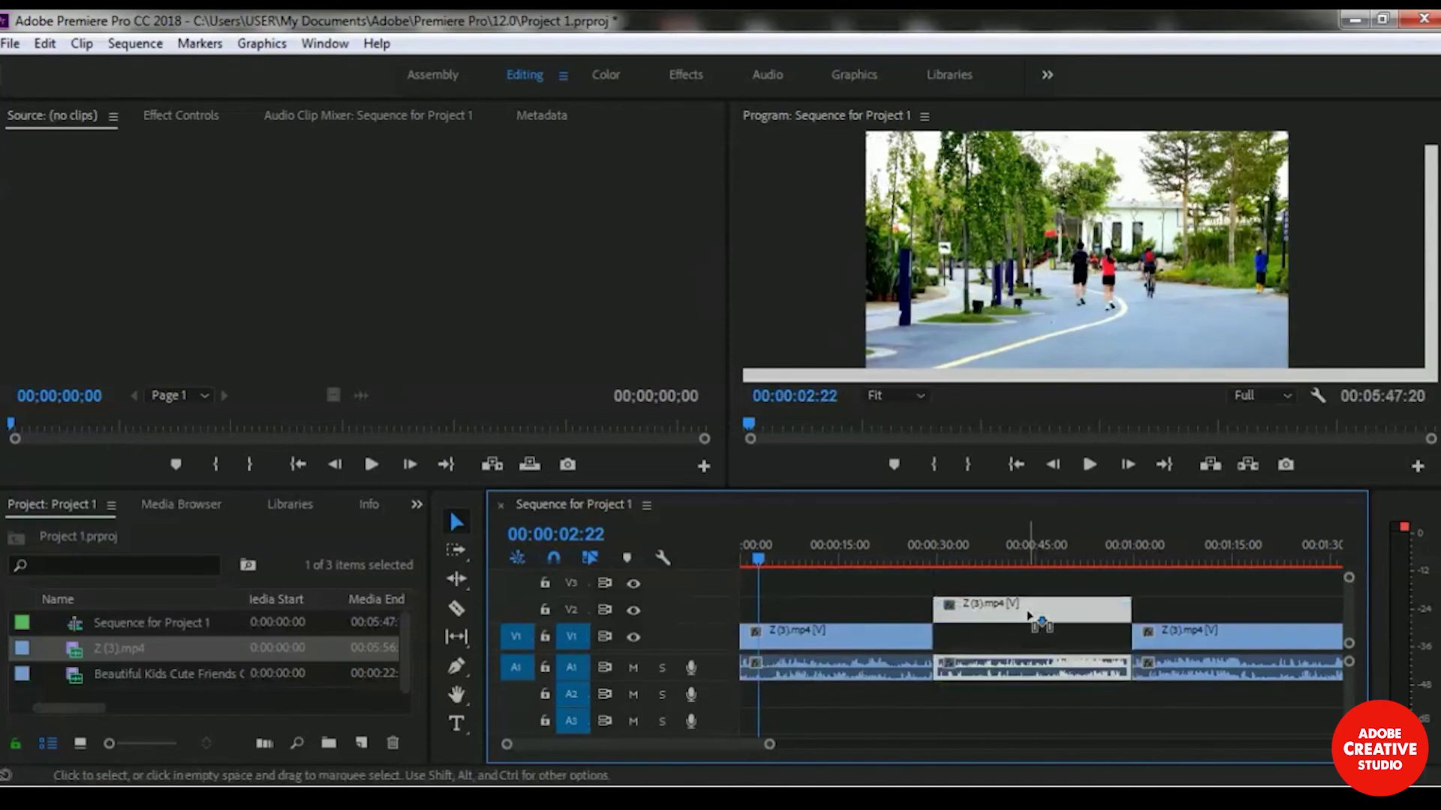
left_click(845, 631)
left_click_drag(847, 593, 851, 590)
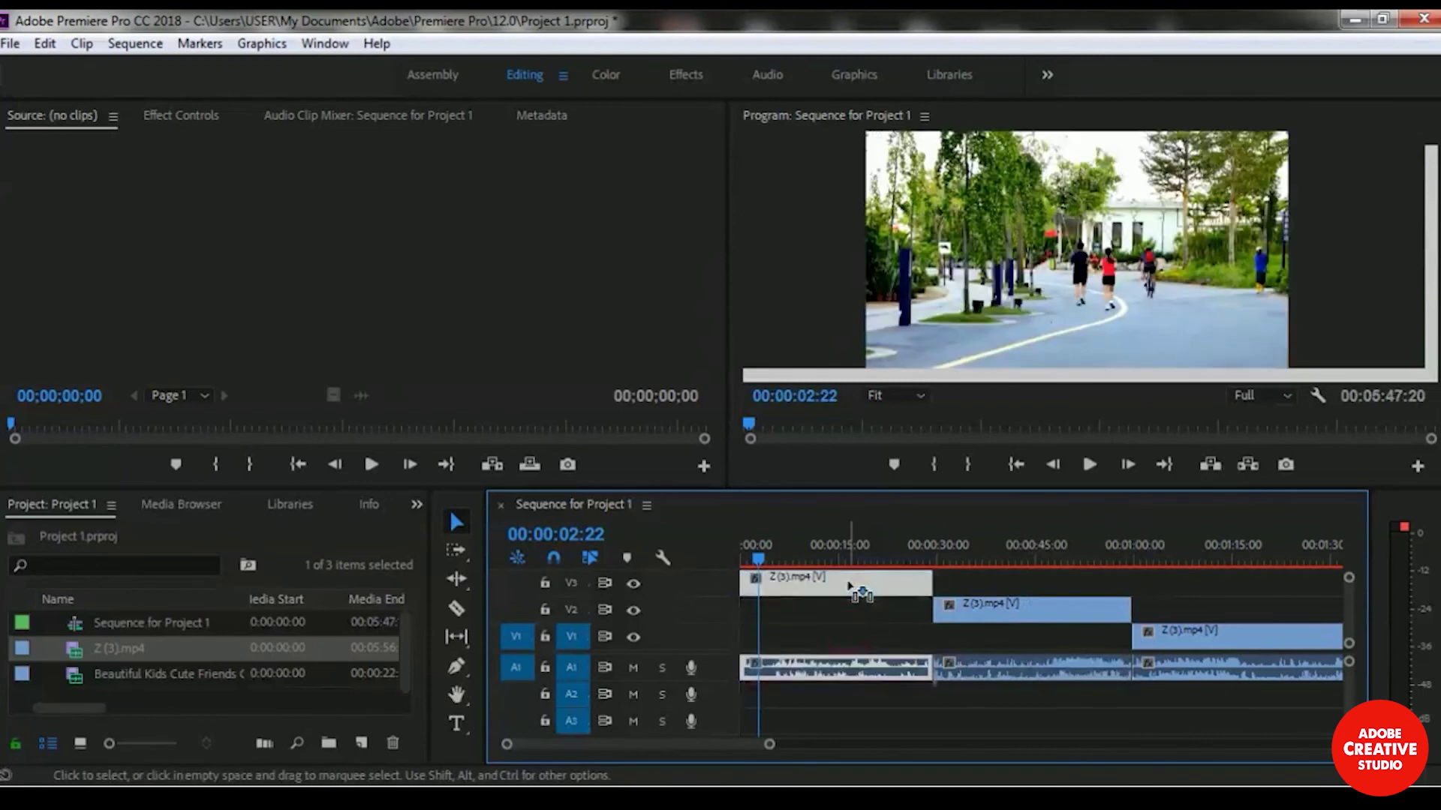